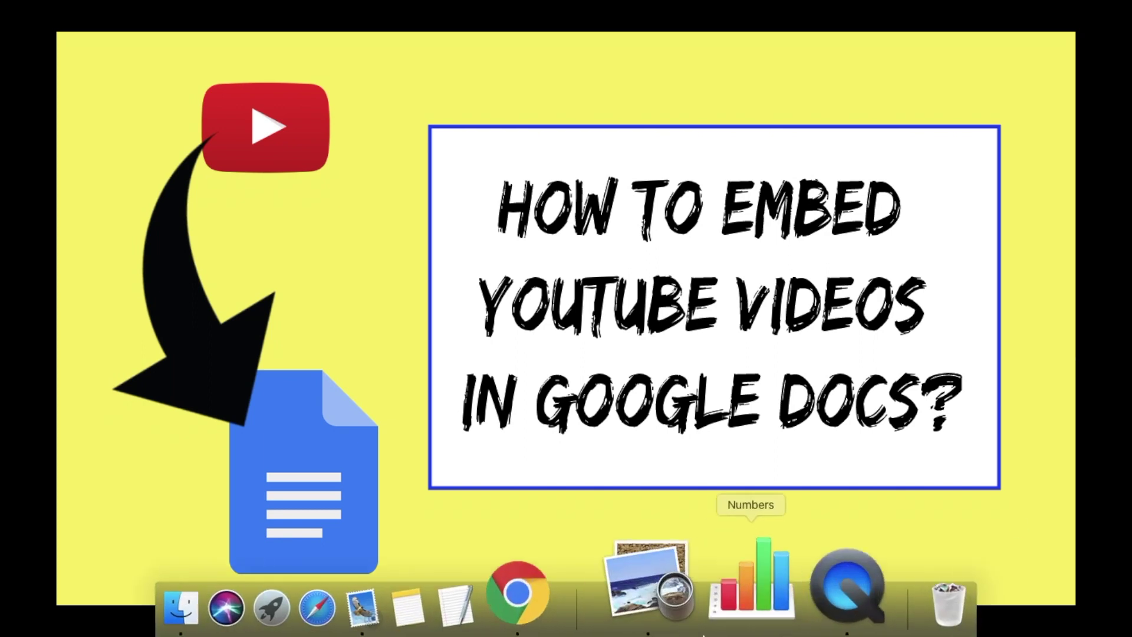
# Launch Google Chrome from the Dock.
pyautogui.click(615, 590)
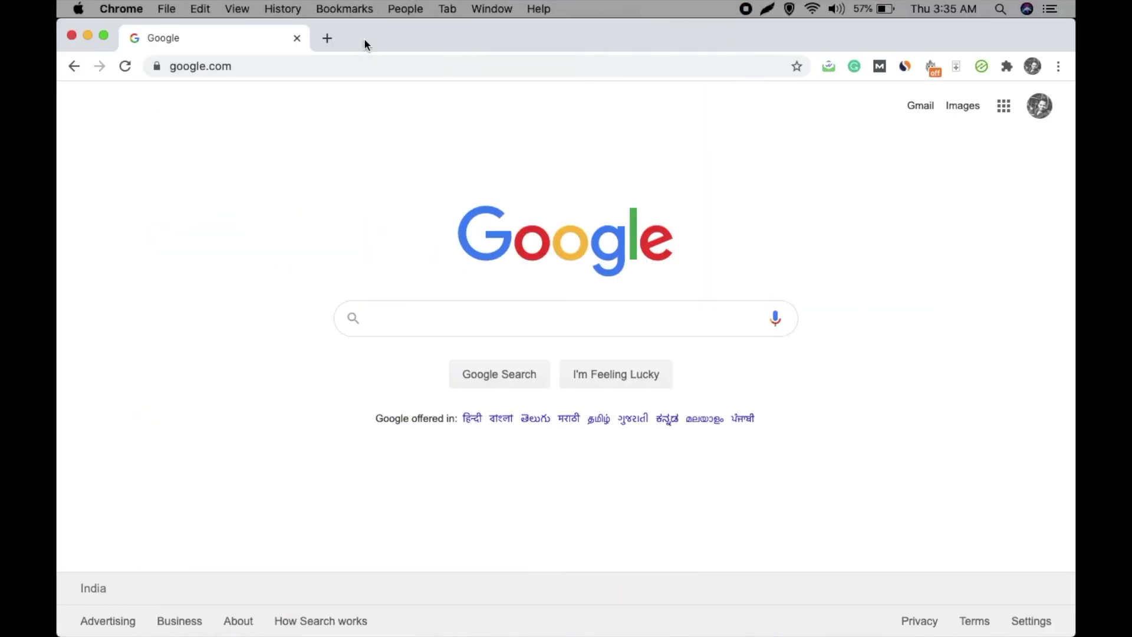
# Load docs.google.com from the Chrome address bar.
pyautogui.click(370, 64)
pyautogui.write('doc')
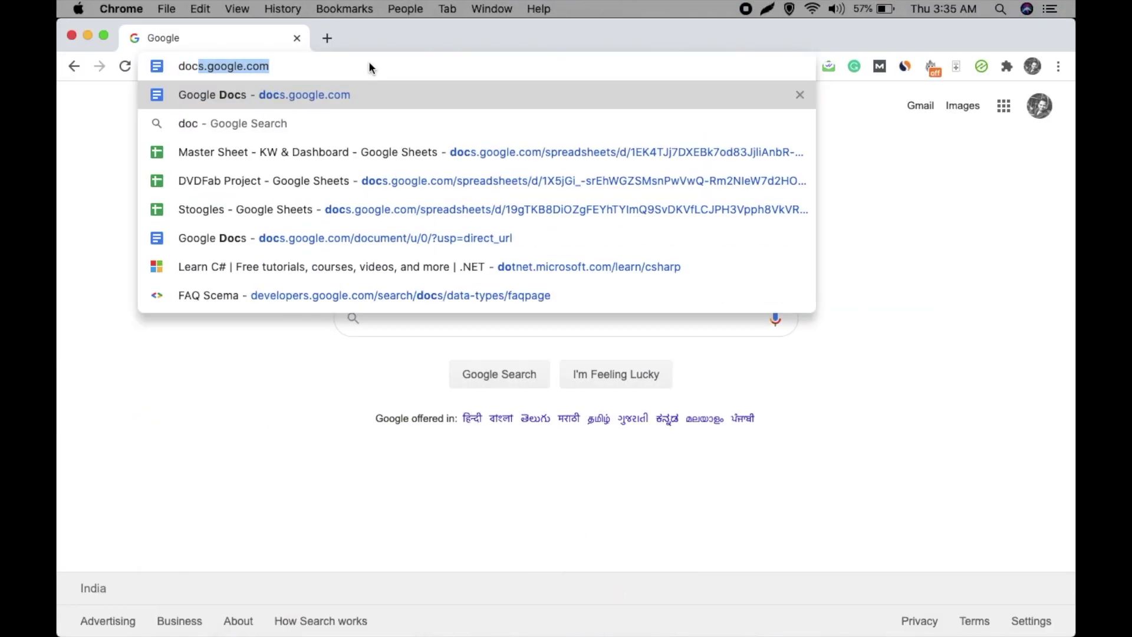
pyautogui.press('BackSpace')
pyautogui.write('s.go')
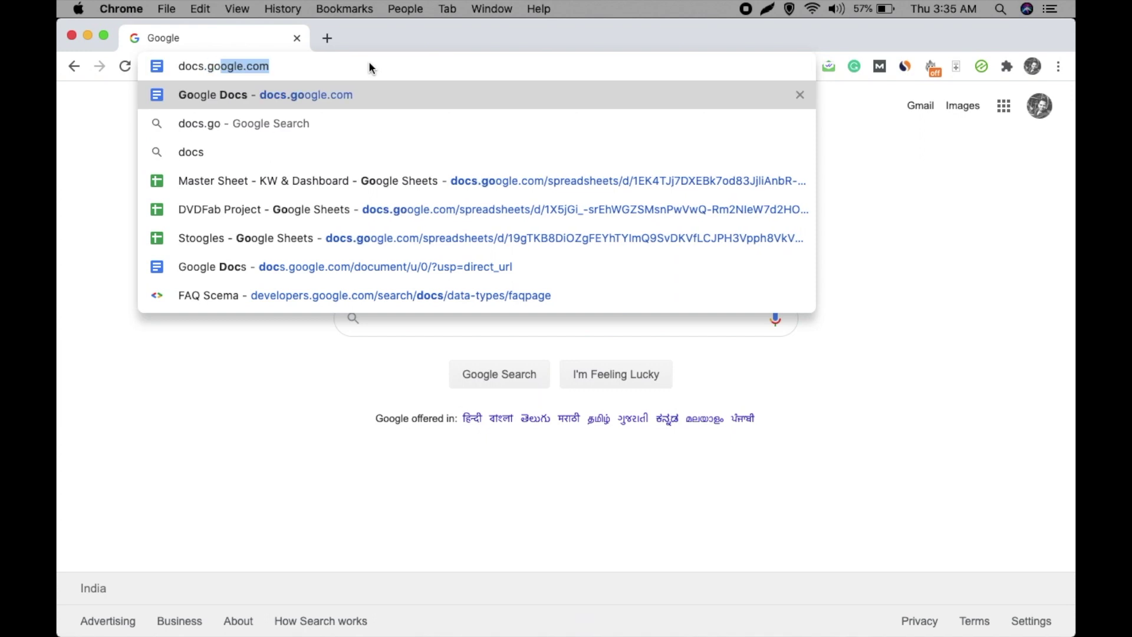
pyautogui.press('Return')
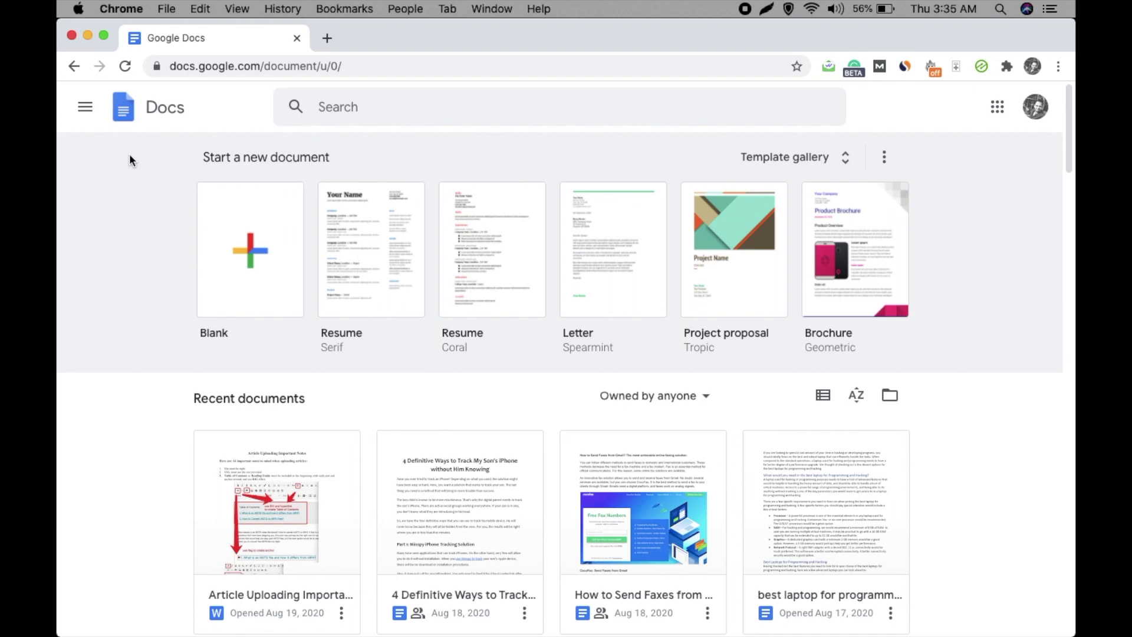
# Switch from Google Docs to Google Slides and create a blank presentation.
pyautogui.click(86, 108)
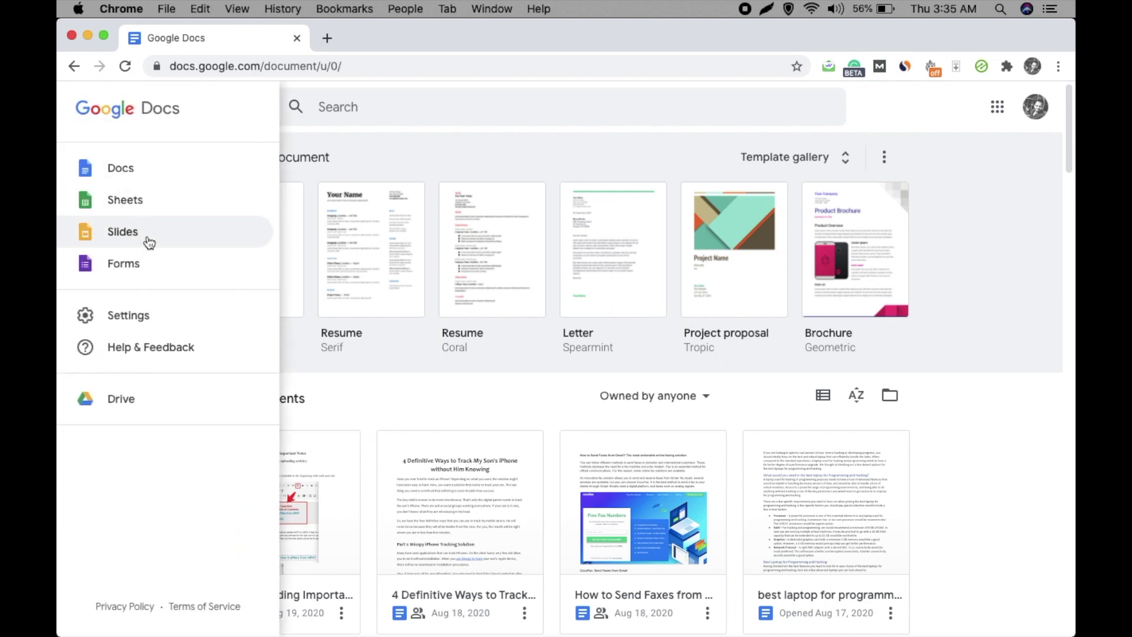
pyautogui.click(122, 233)
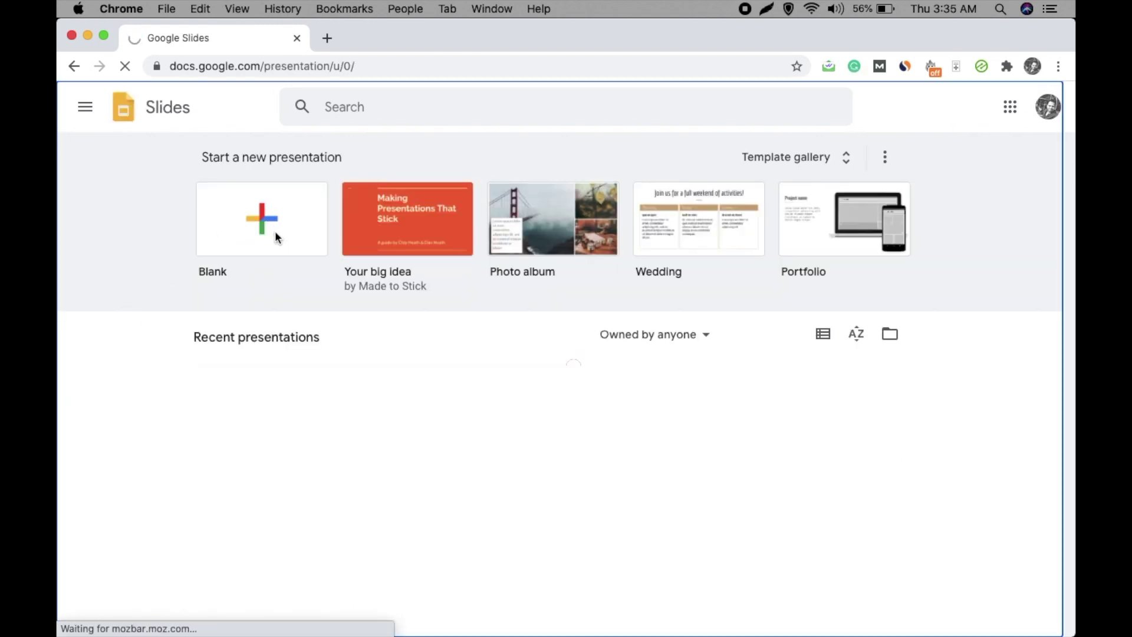
pyautogui.click(275, 232)
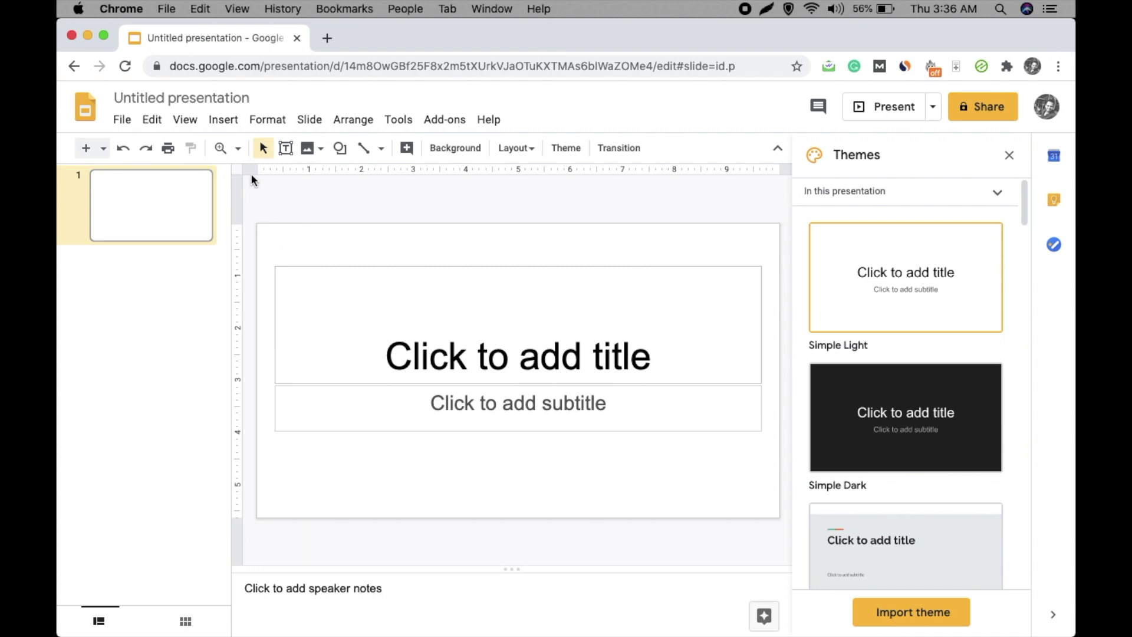
pyautogui.click(231, 121)
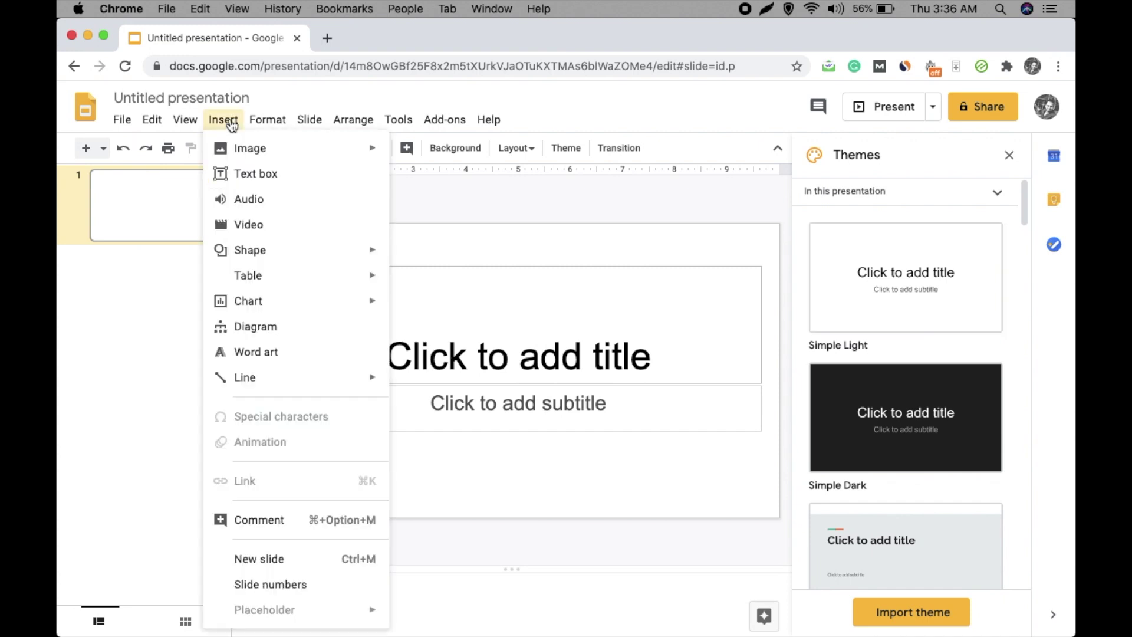
# Search YouTube by channel and insert the video 'How to DM Someone on Discord Without Being Friends?'.
pyautogui.click(276, 227)
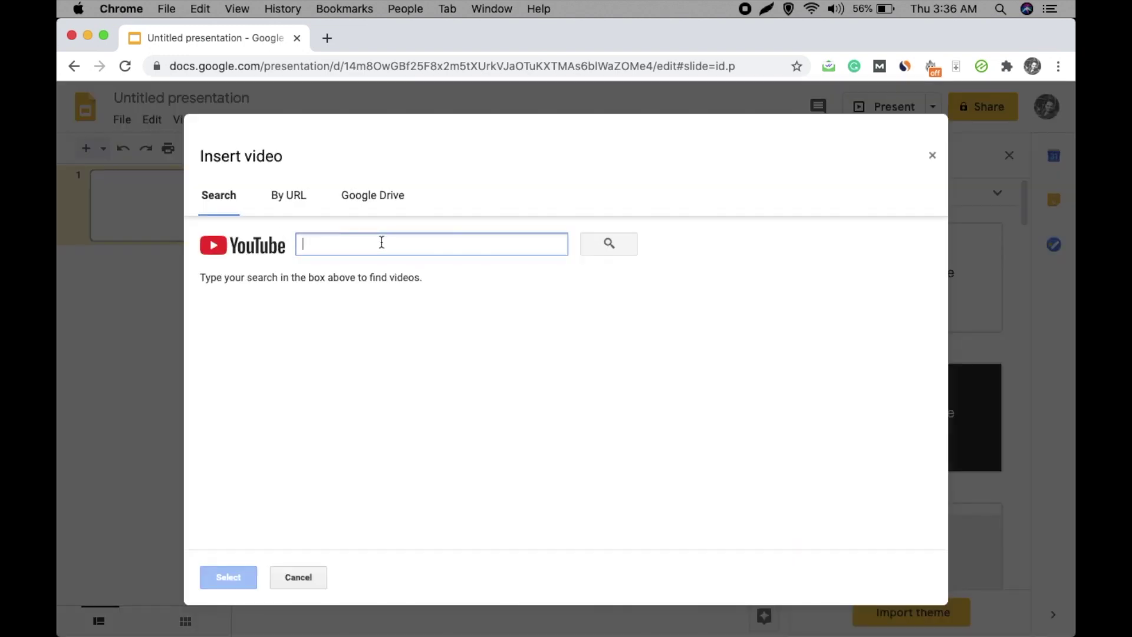
pyautogui.write('techtrickswo')
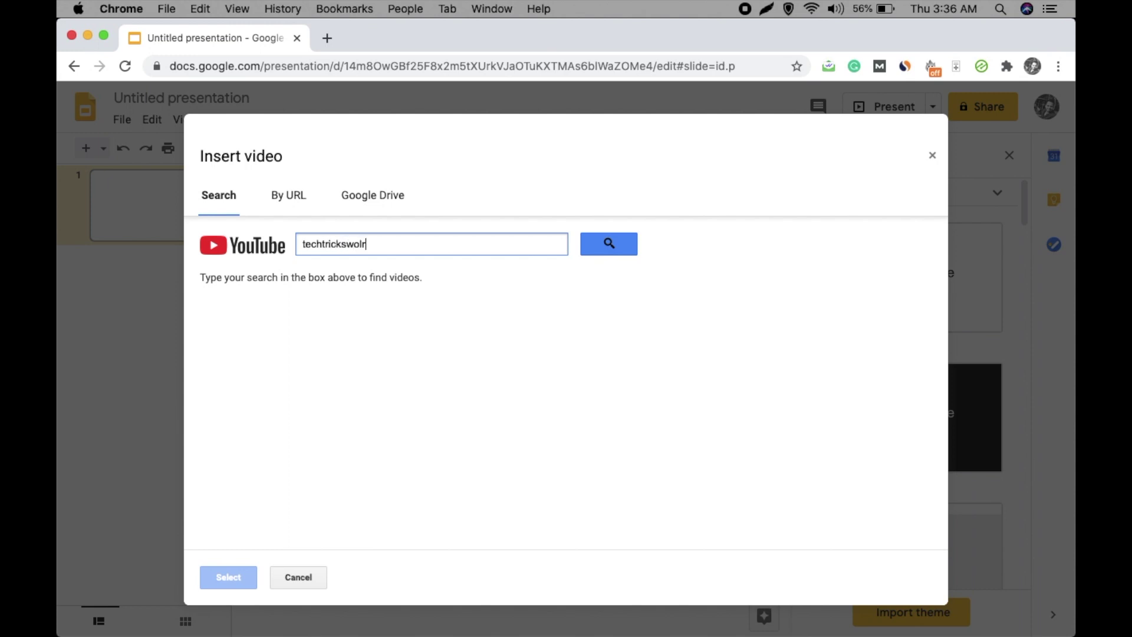
pyautogui.write('rld')
pyautogui.click(281, 205)
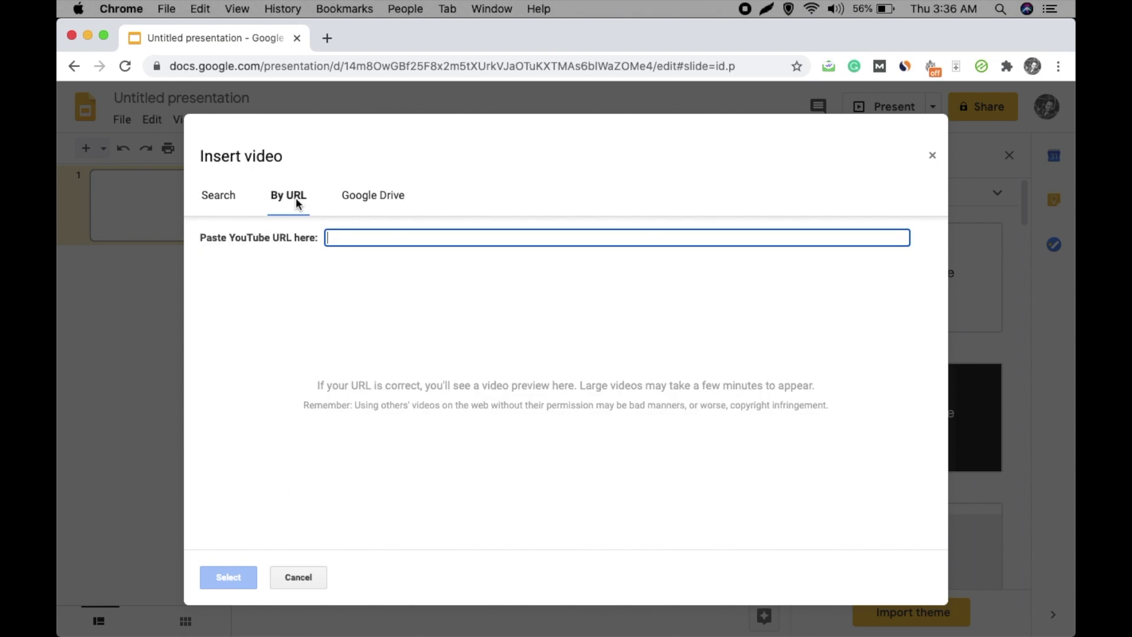
pyautogui.click(222, 200)
pyautogui.write('techt')
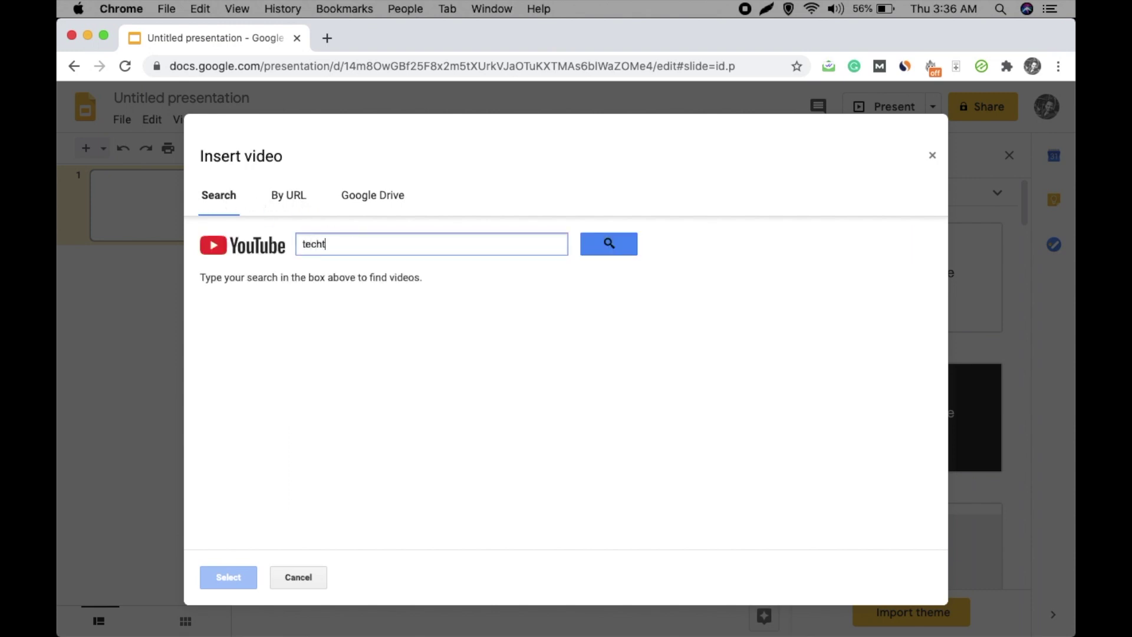
pyautogui.write('ricksworld')
pyautogui.click(623, 249)
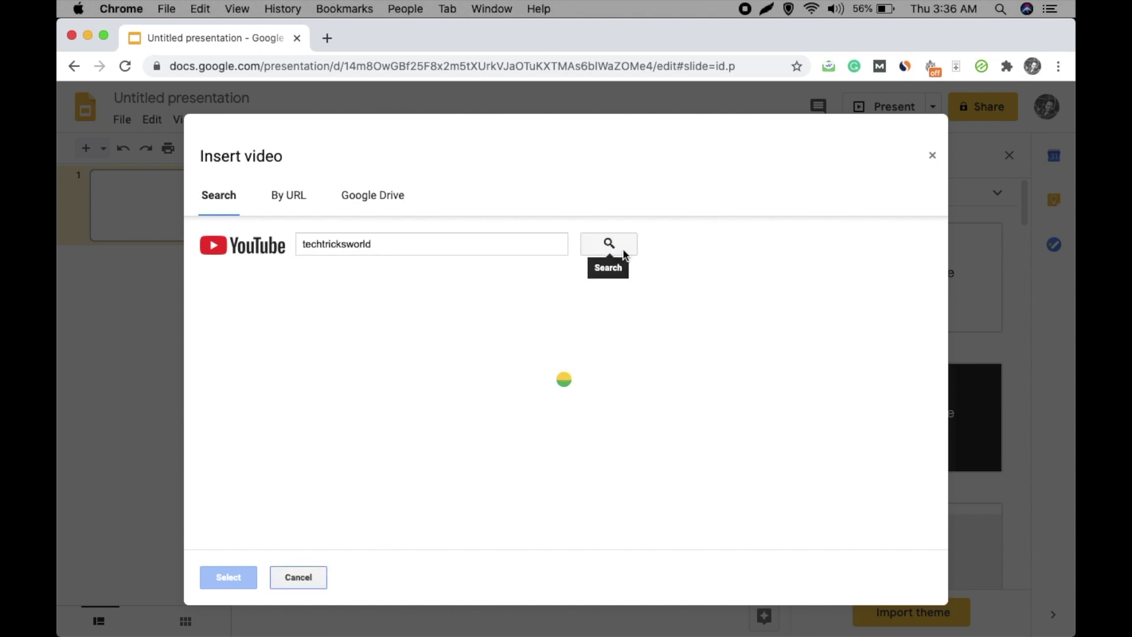
pyautogui.scroll(-2, 407, 420)
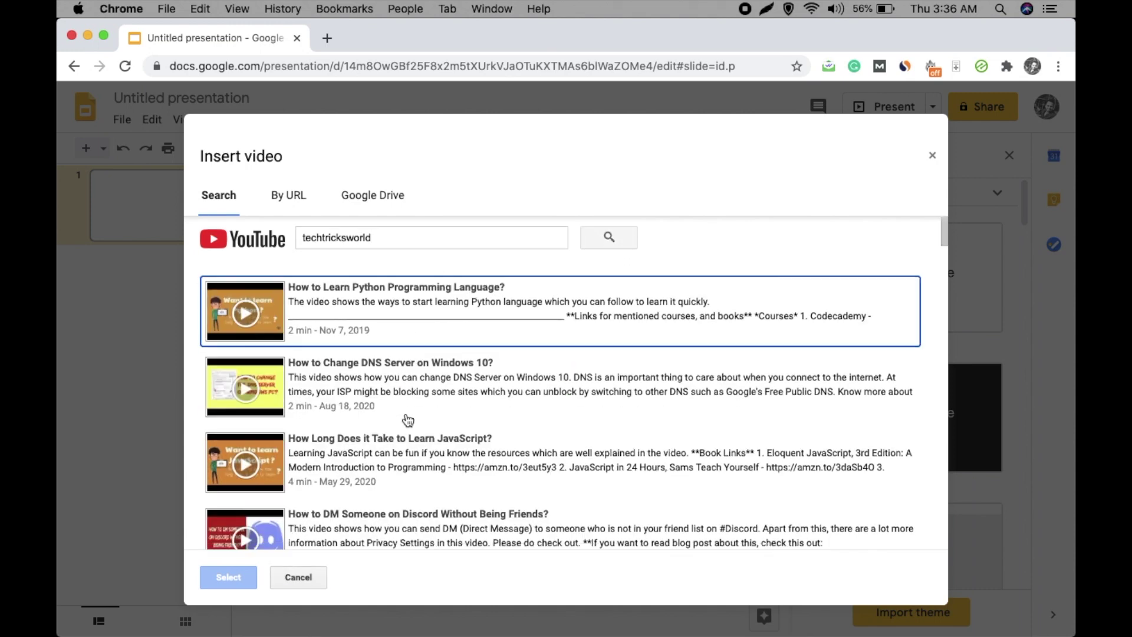
pyautogui.scroll(-1, 408, 420)
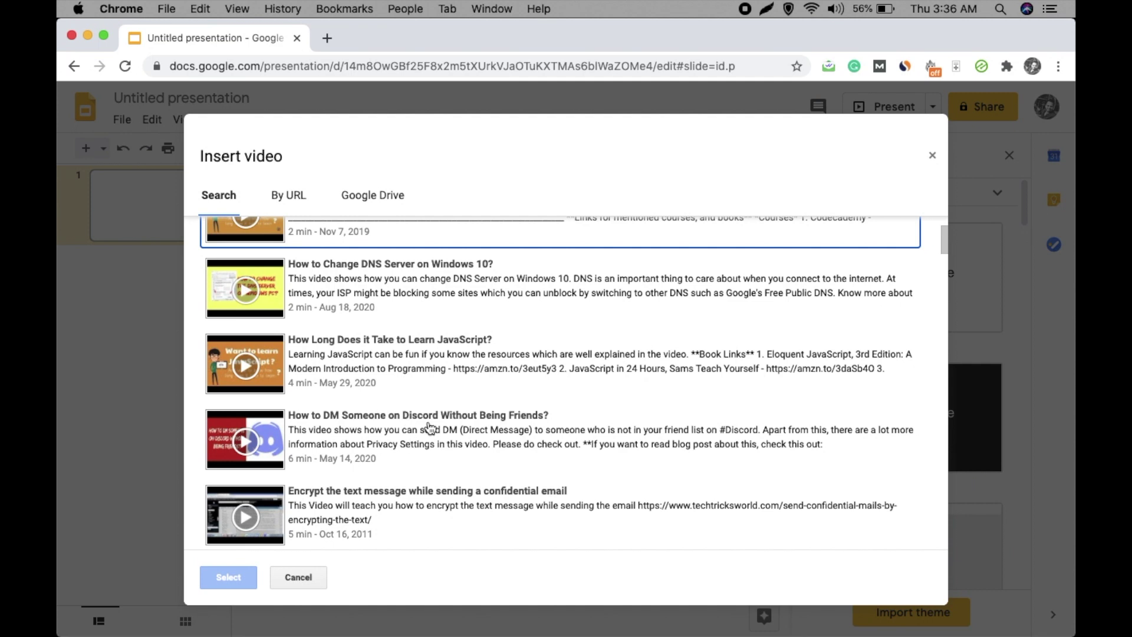
pyautogui.click(428, 428)
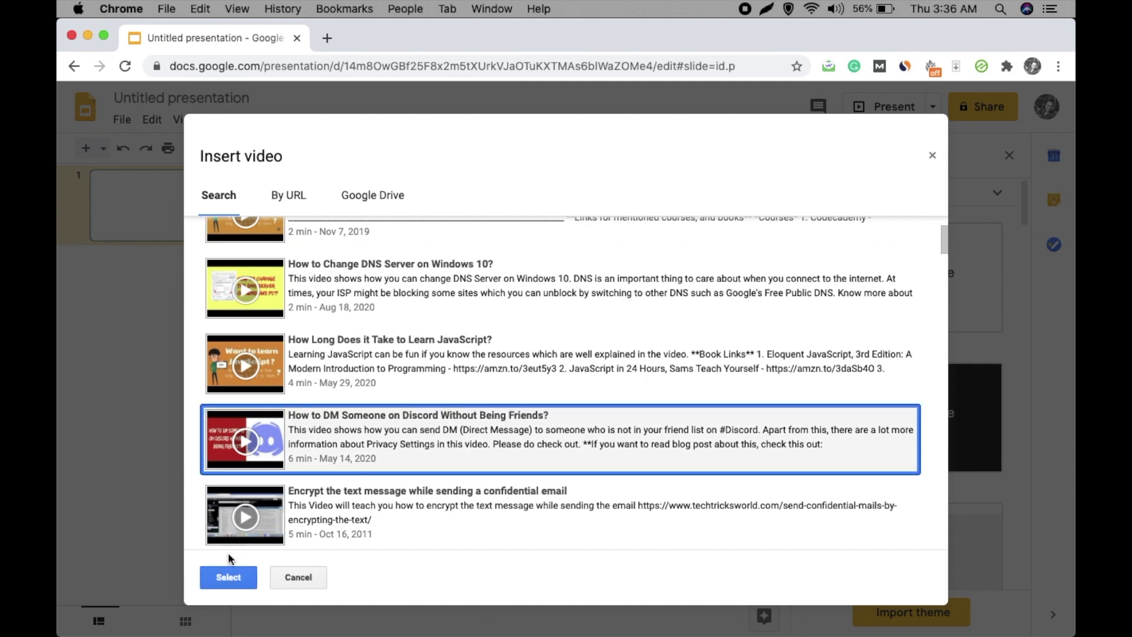
pyautogui.click(229, 577)
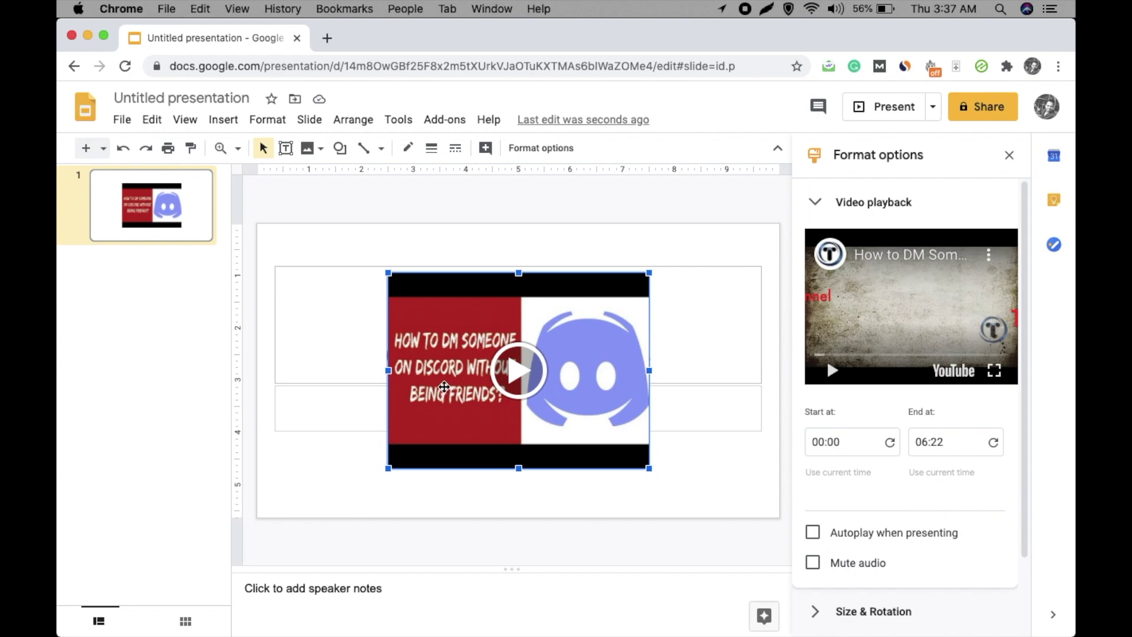
# Copy the embedded Discord video from the title slide.
pyautogui.rightClick(445, 387)
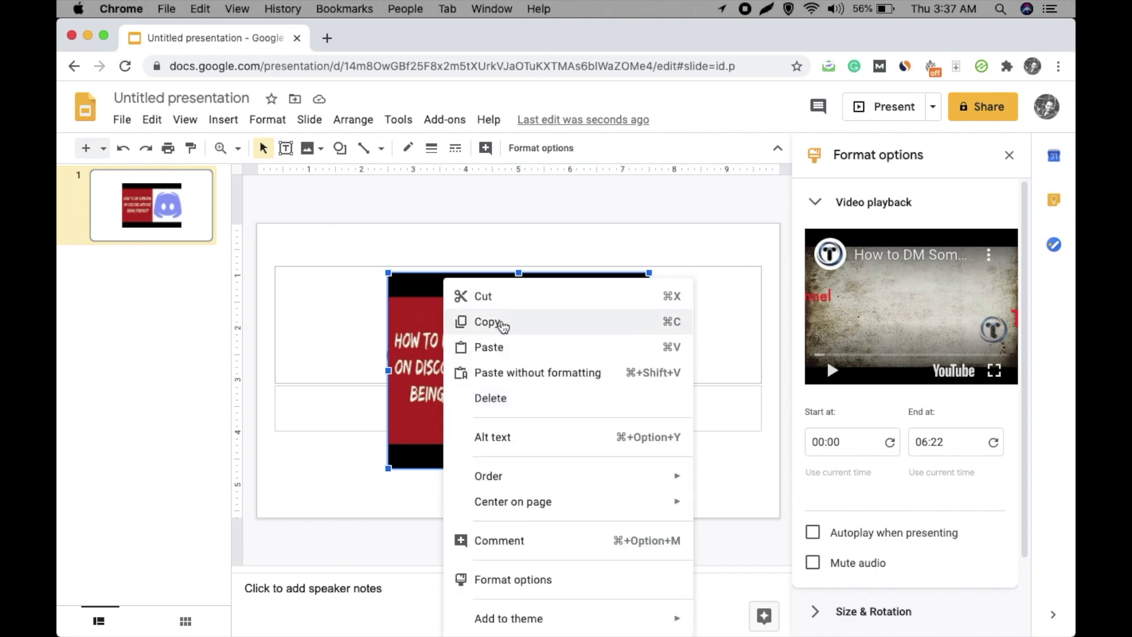
pyautogui.click(514, 324)
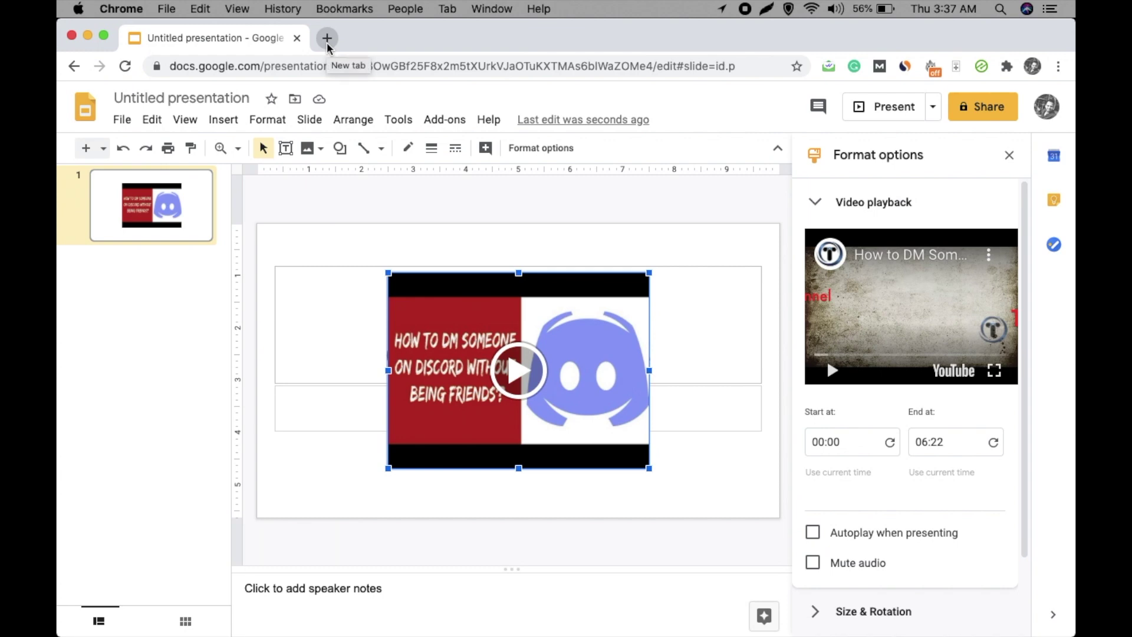
pyautogui.click(326, 39)
pyautogui.write('d')
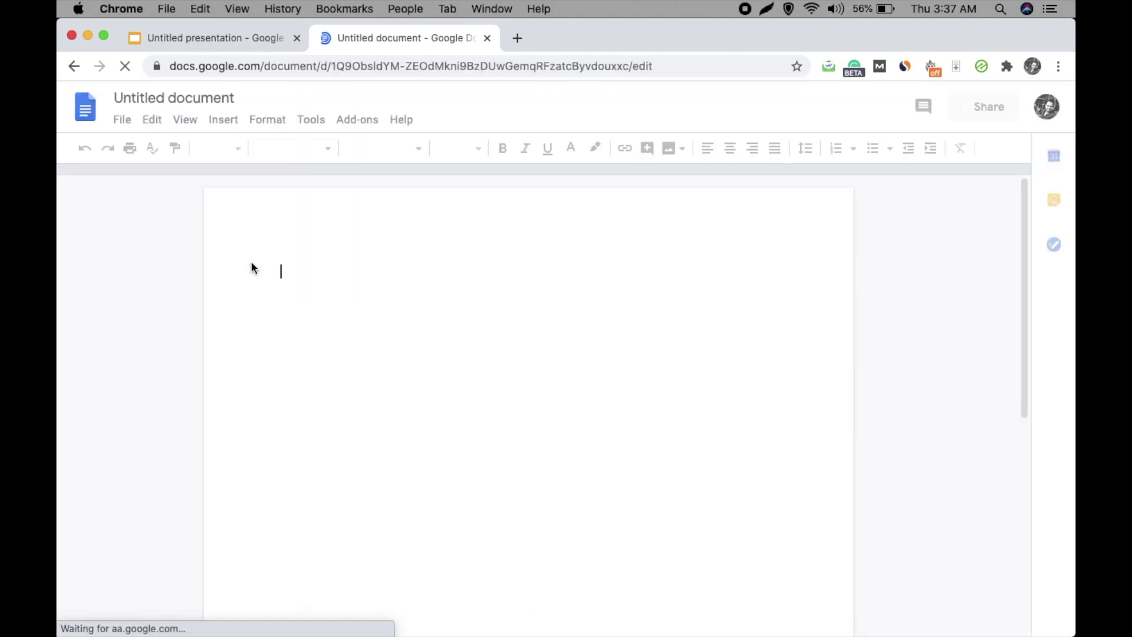
# Paste the copied Discord video into the new blank Google Doc.
pyautogui.rightClick(319, 301)
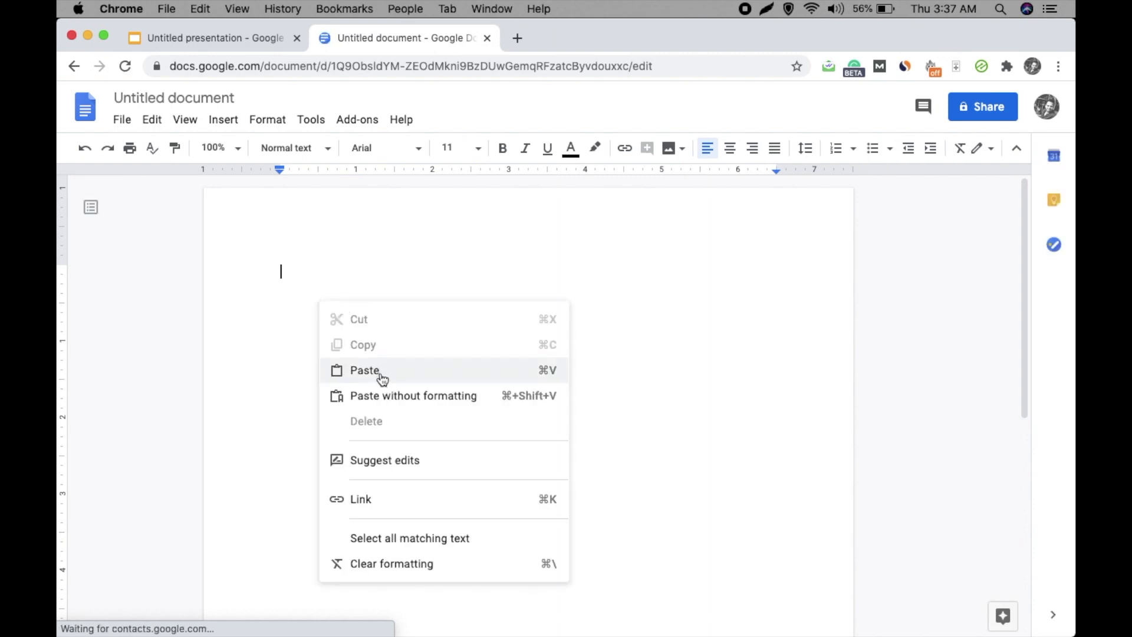
pyautogui.click(378, 376)
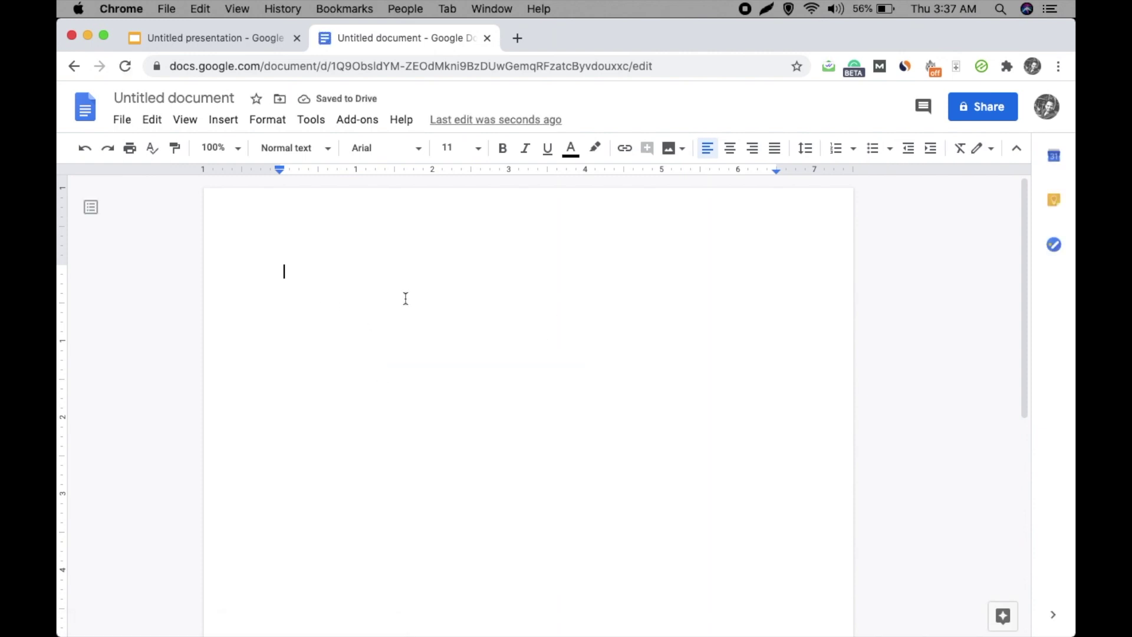
pyautogui.click(223, 122)
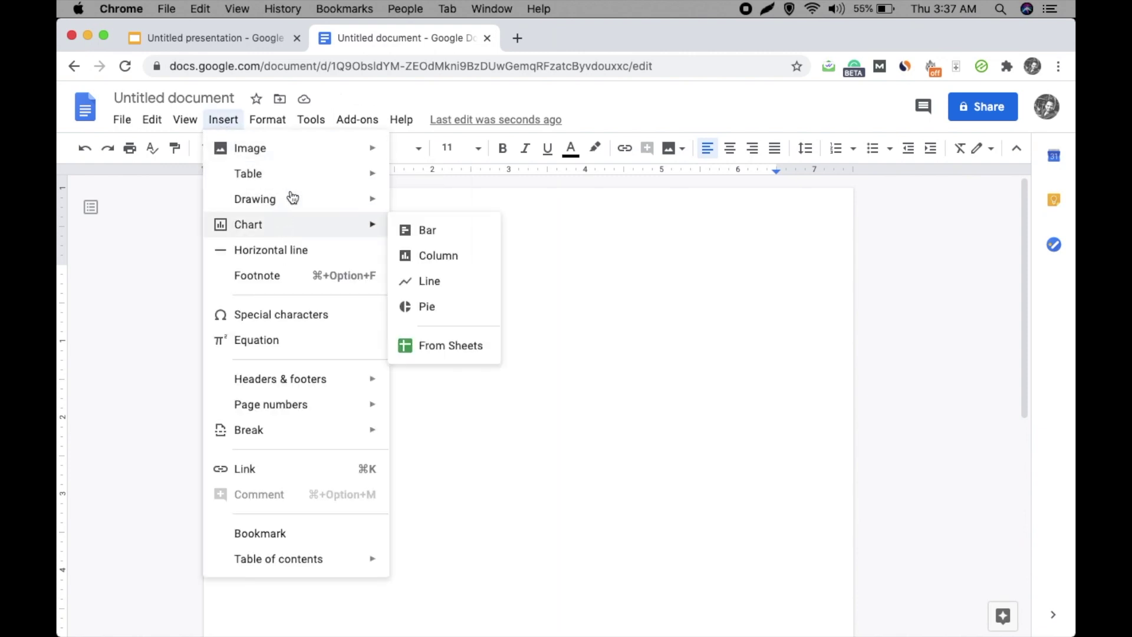
pyautogui.moveTo(255, 200)
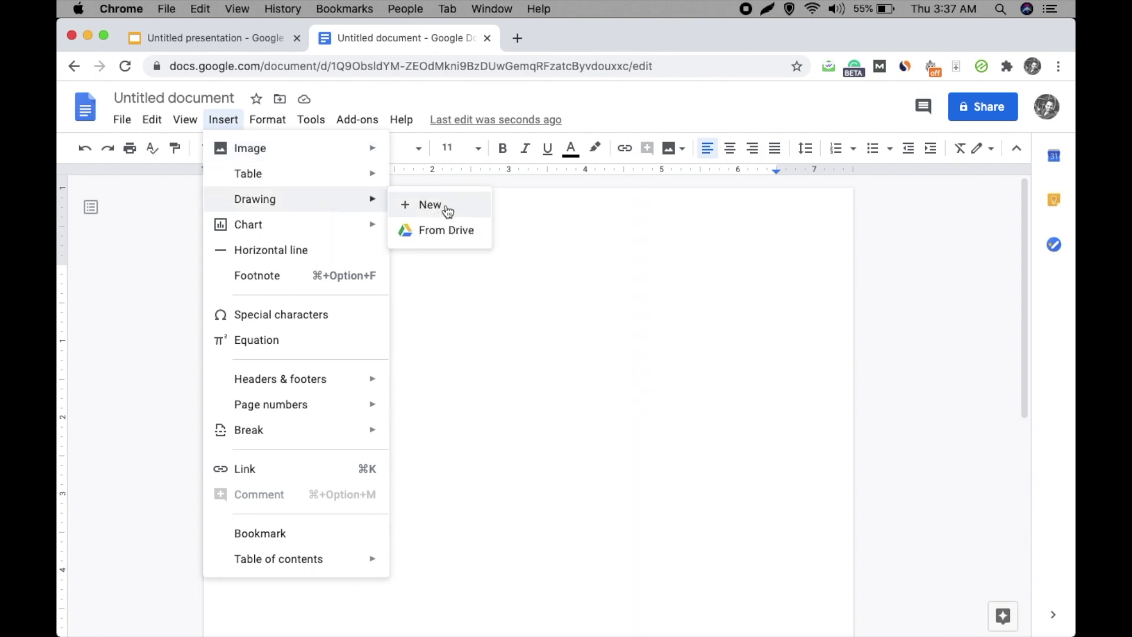
# Paste the Discord video into a new drawing, move it toward the centre, and save it.
pyautogui.click(446, 206)
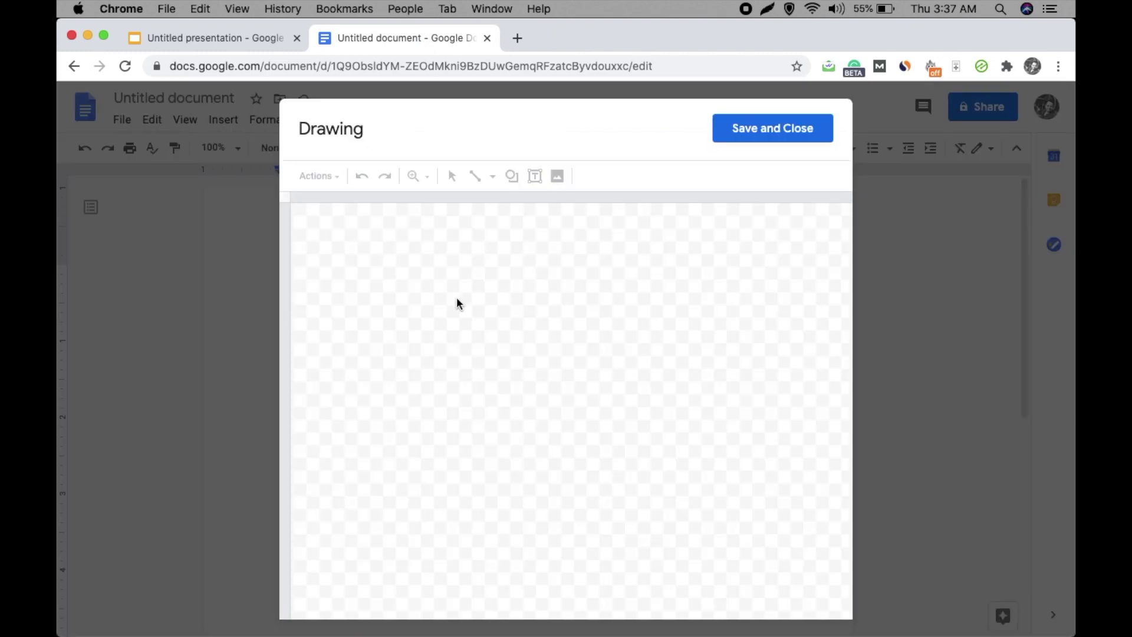
pyautogui.rightClick(457, 303)
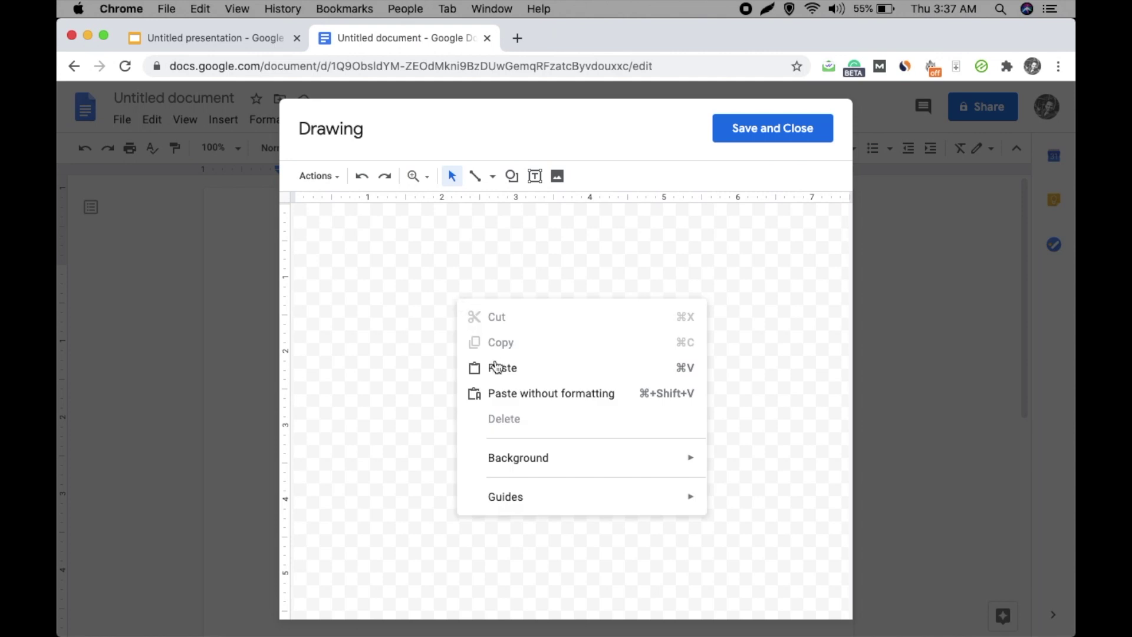
pyautogui.click(504, 378)
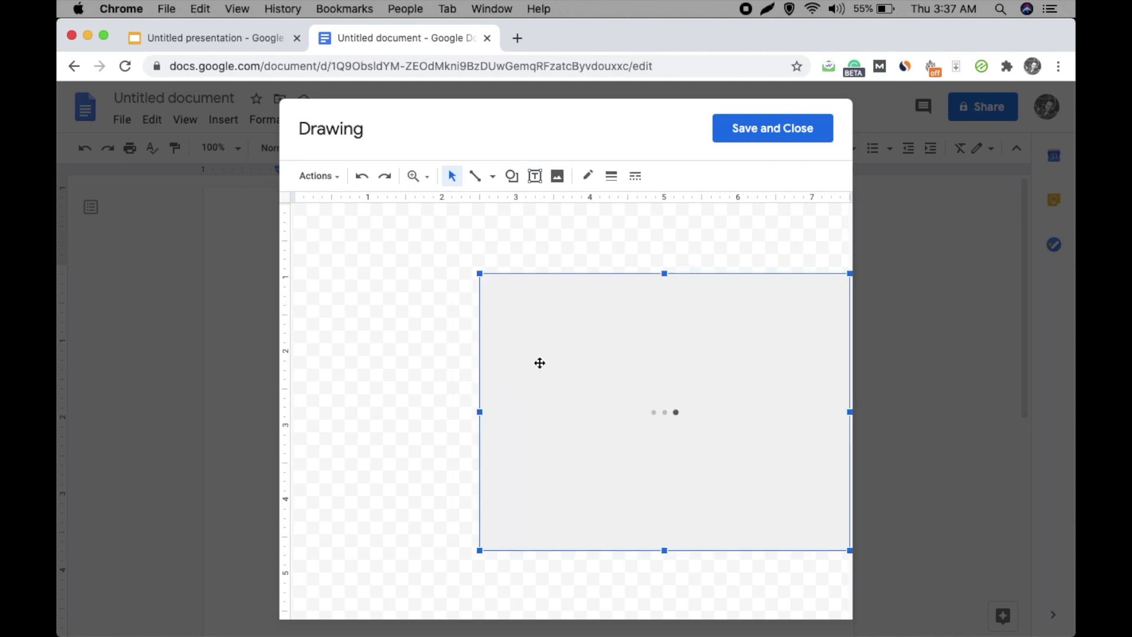
pyautogui.moveTo(542, 361); pyautogui.dragTo(424, 351)
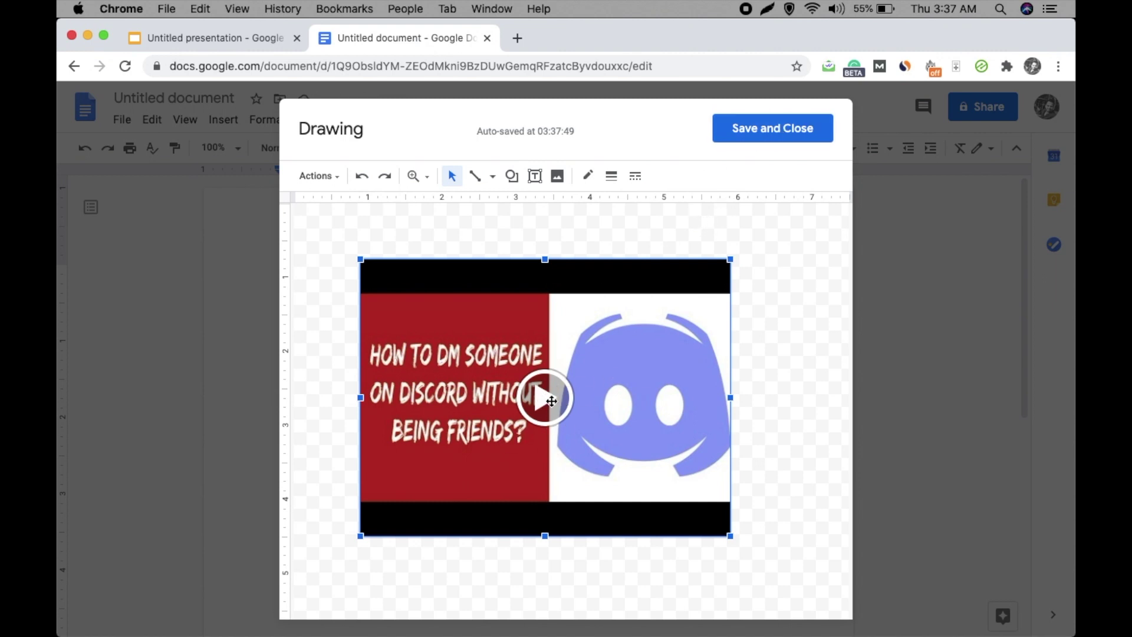
pyautogui.click(773, 130)
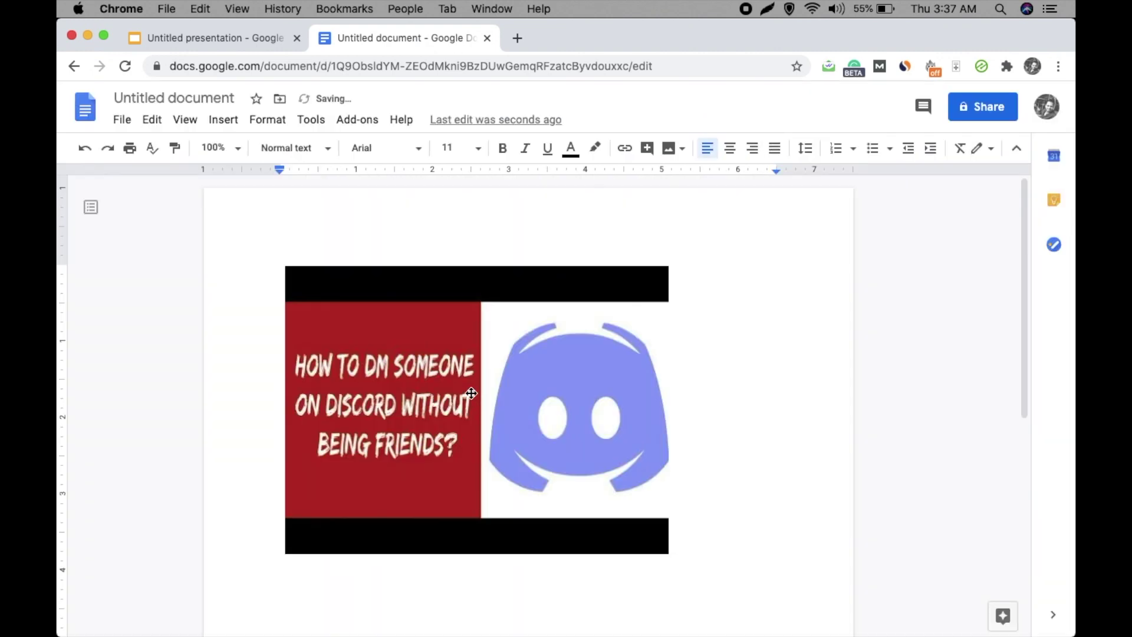
pyautogui.click(463, 397)
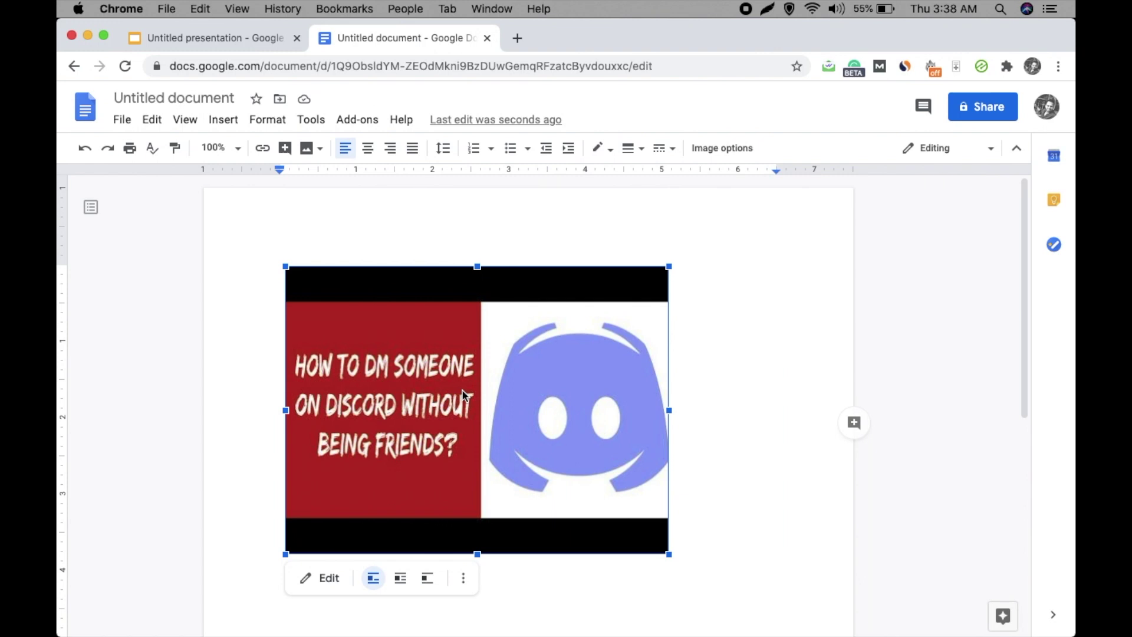
pyautogui.click(731, 508)
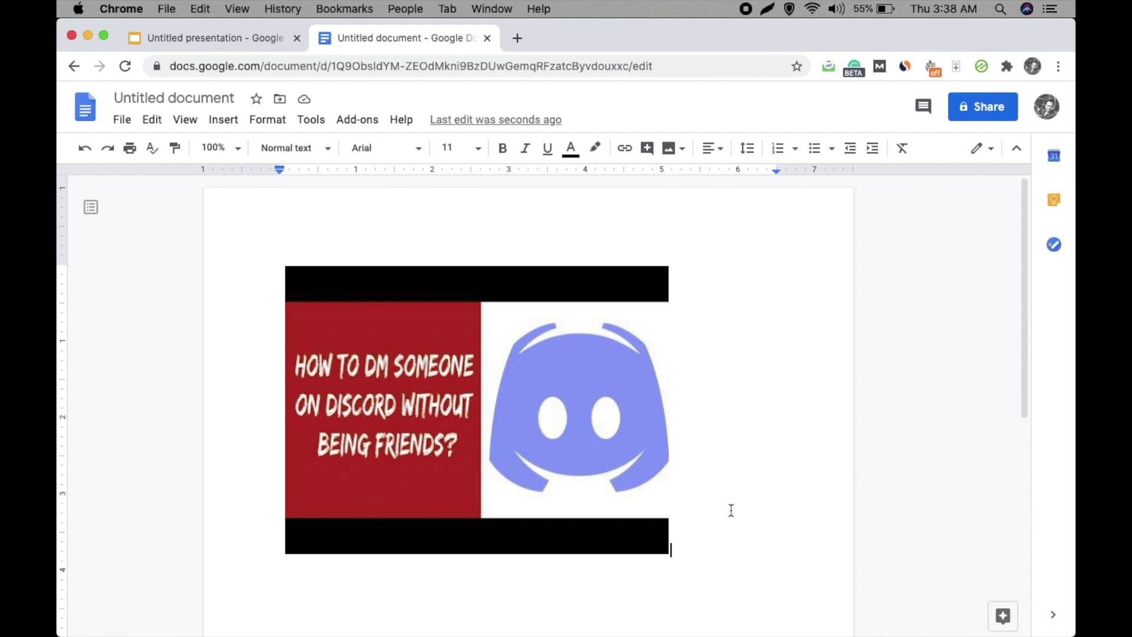
pyautogui.doubleClick(522, 457)
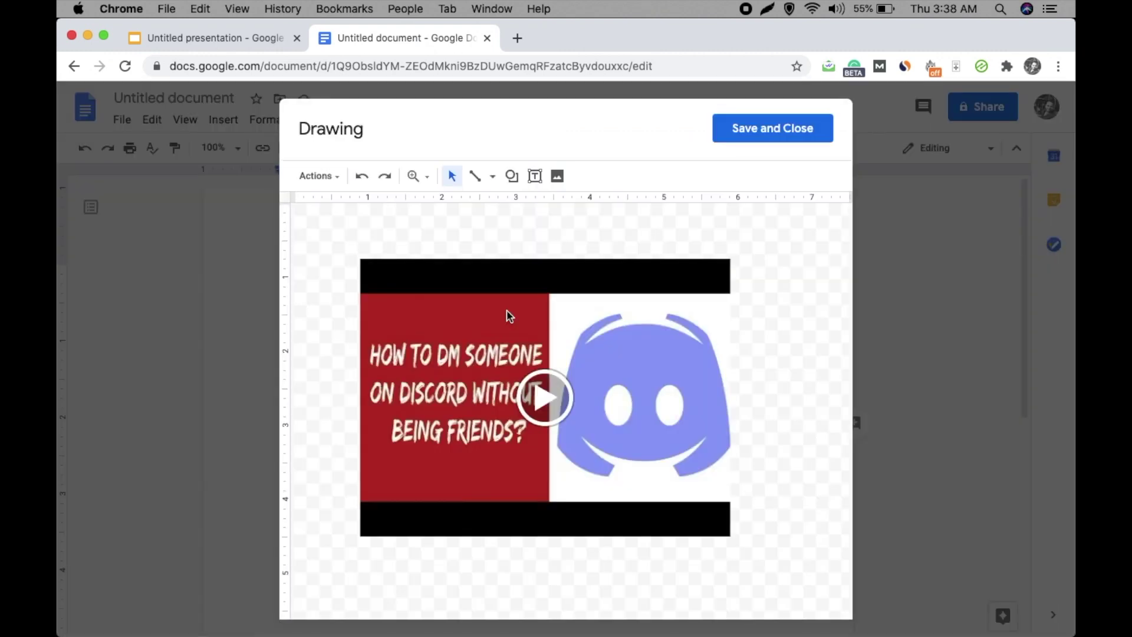
pyautogui.click(546, 405)
pyautogui.click(546, 405)
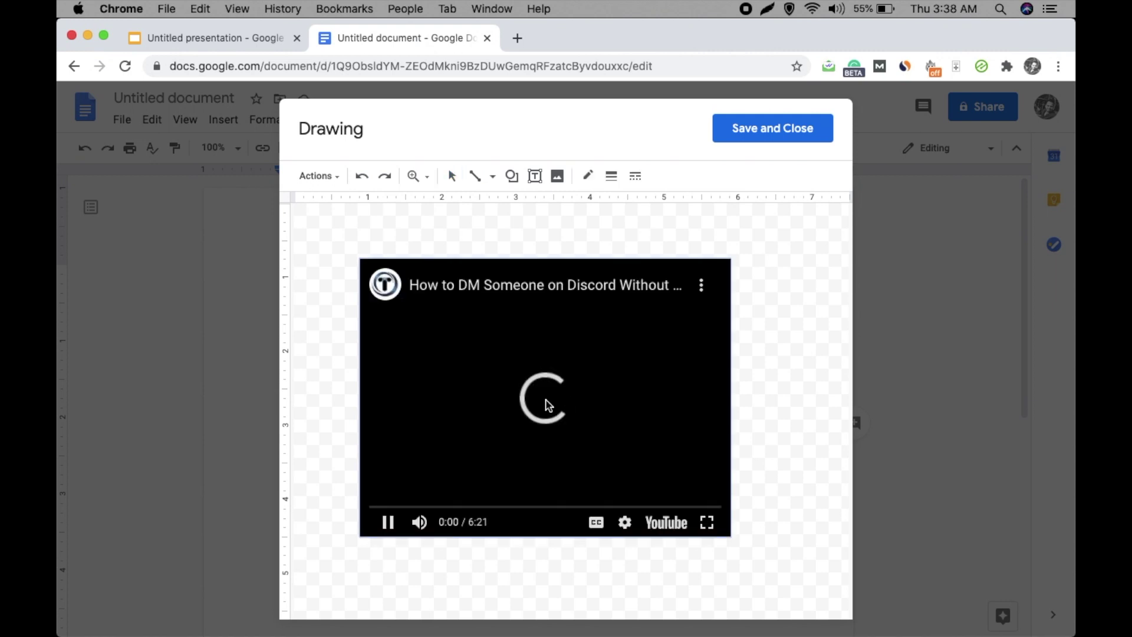
pyautogui.click(546, 403)
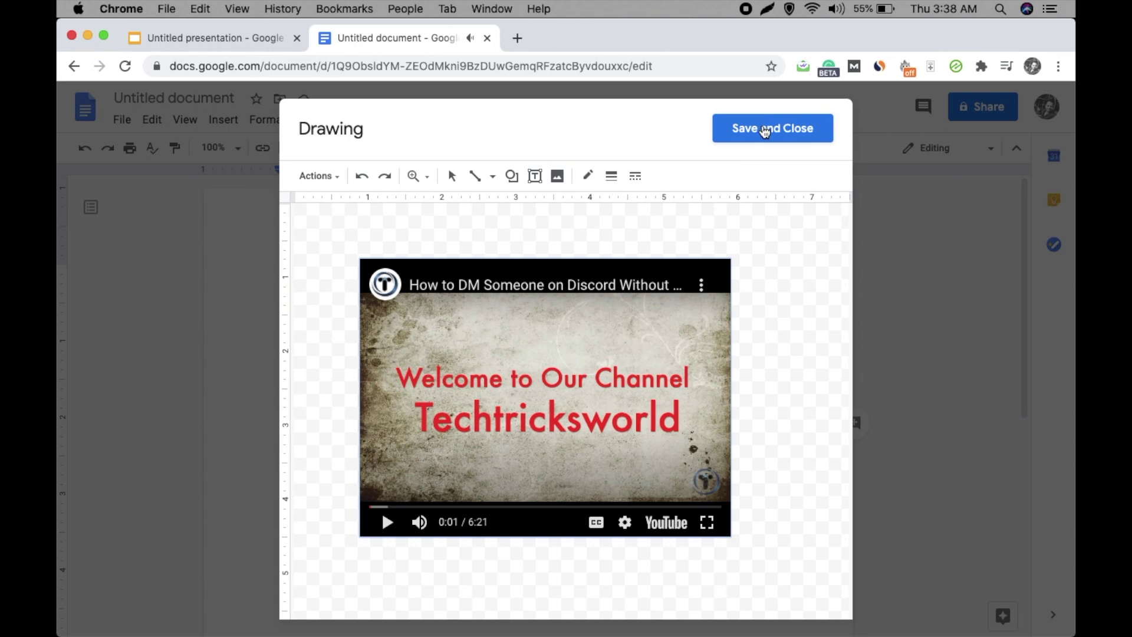
pyautogui.click(766, 128)
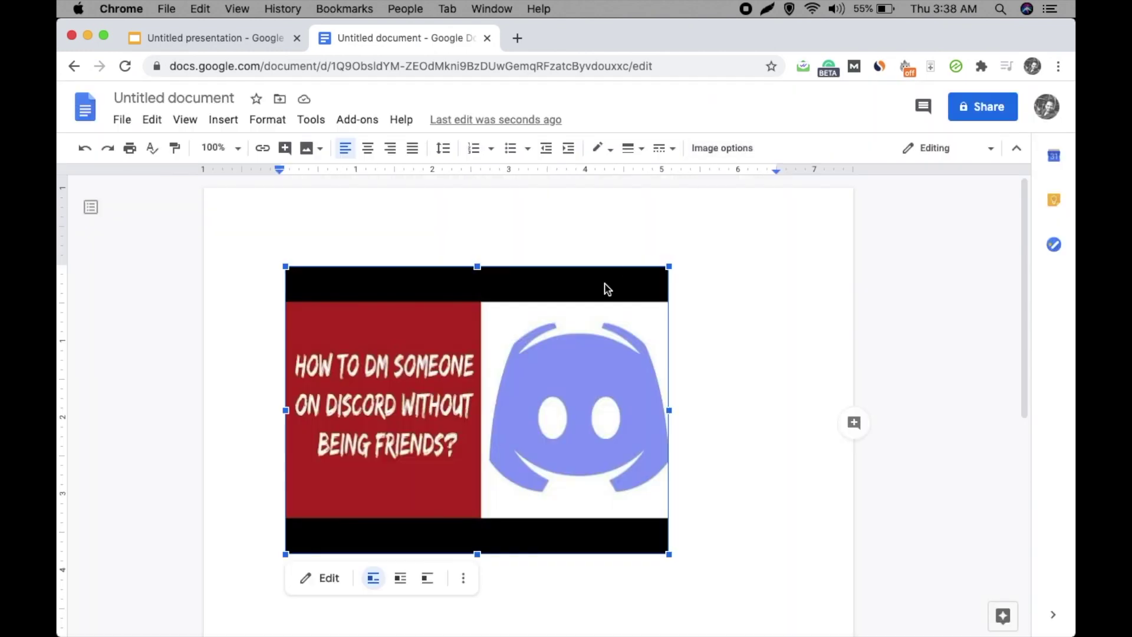